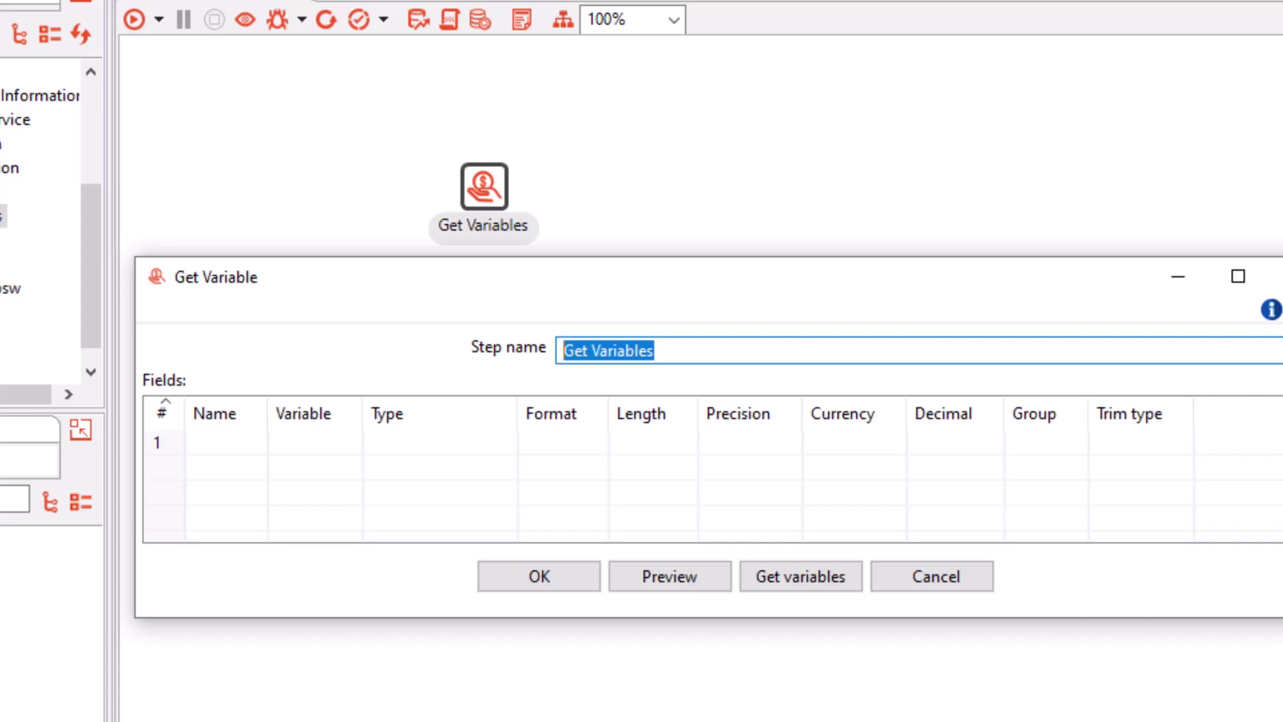
type("G")
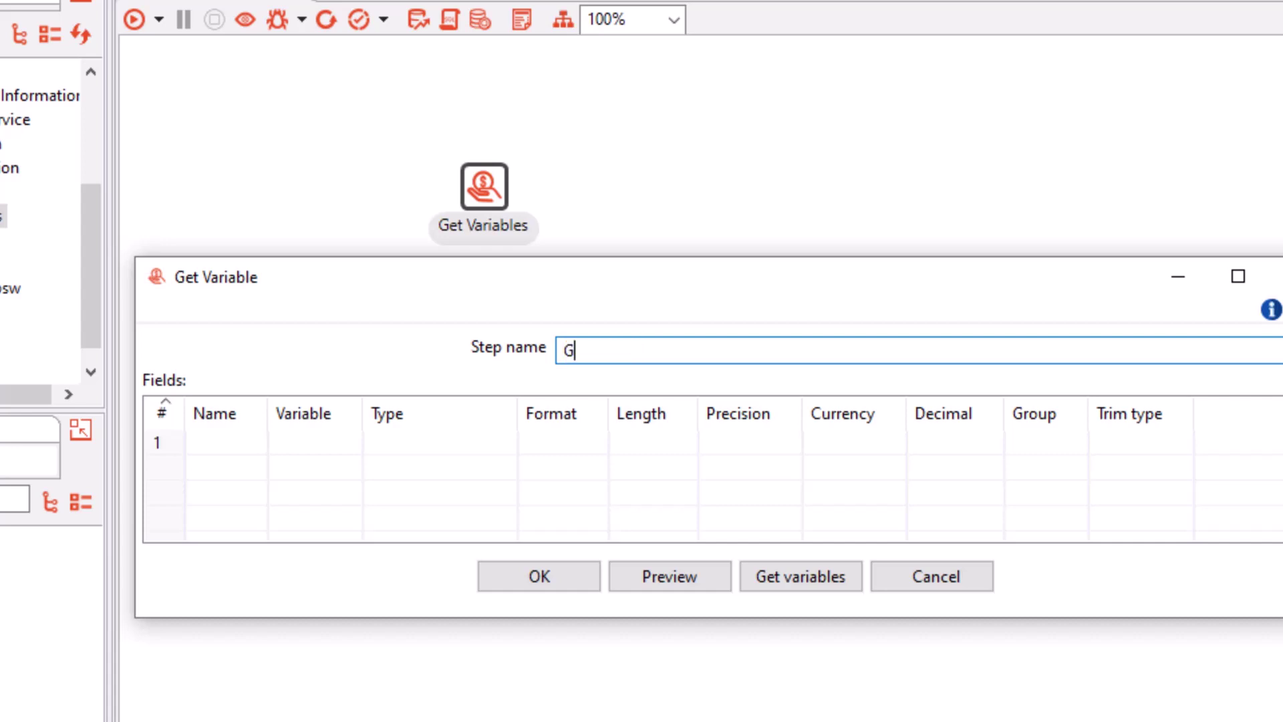
type("Va_")
type("StockSymbols")
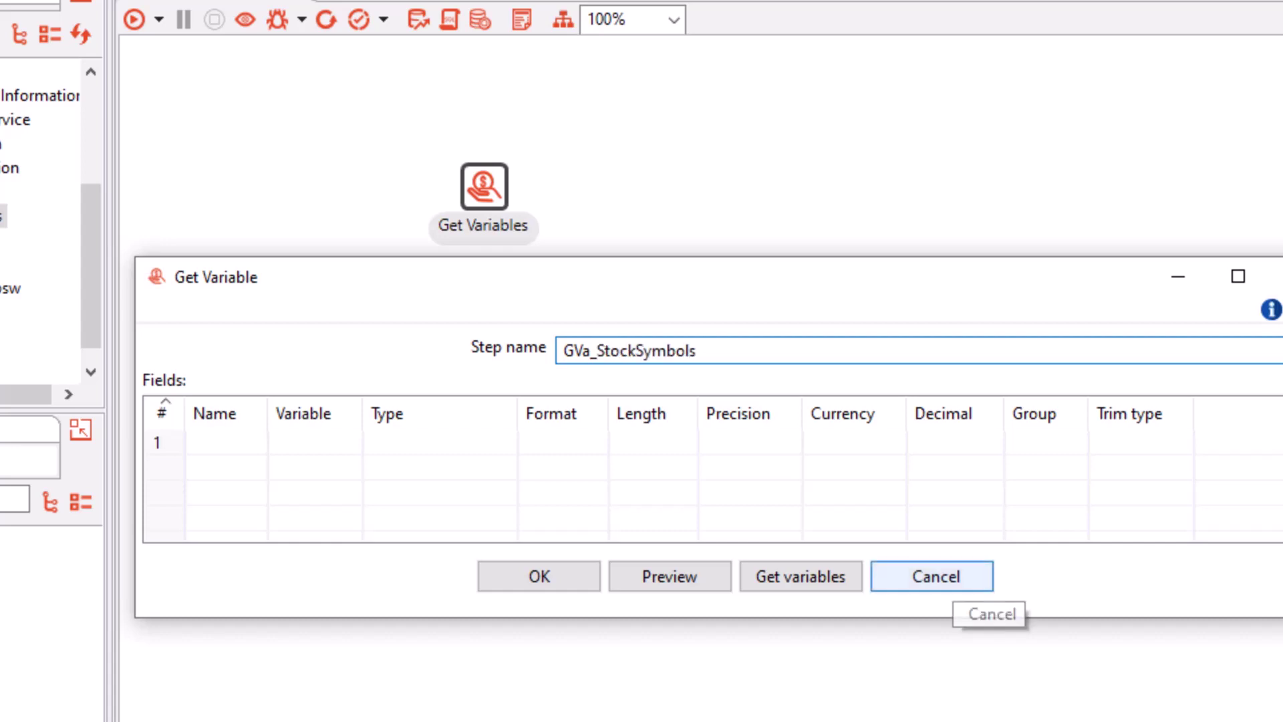
left_click(953, 582)
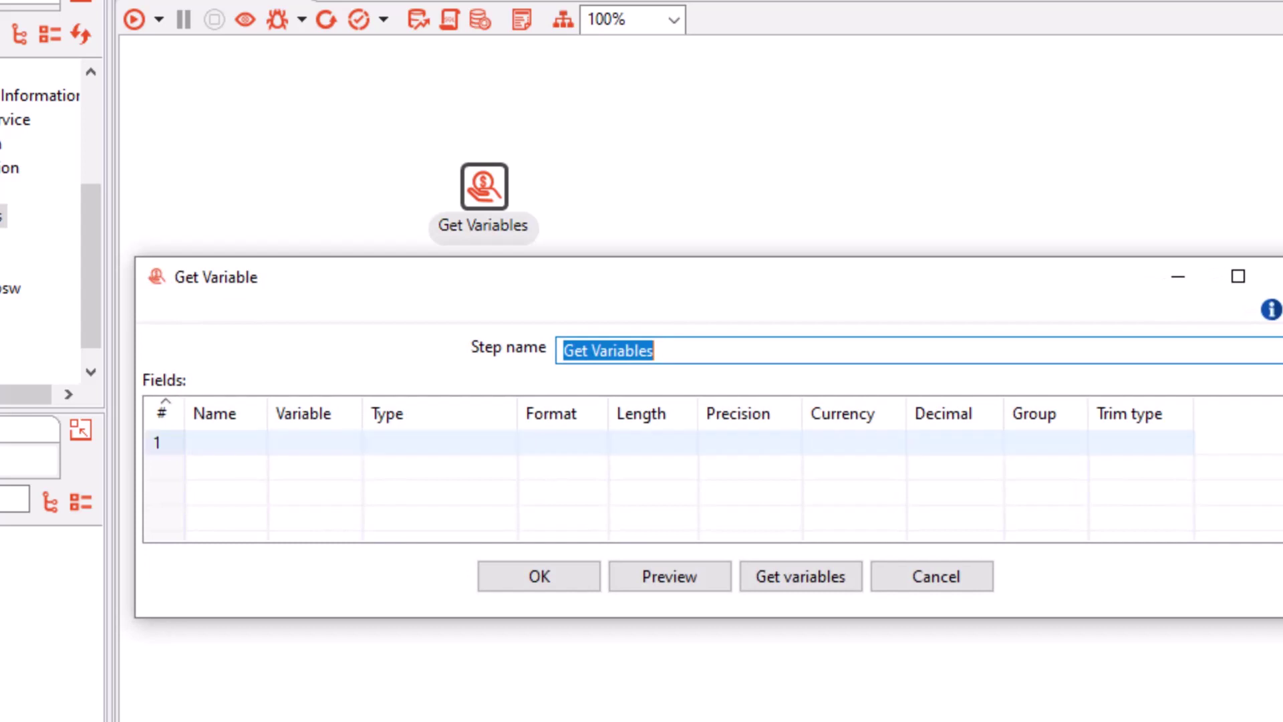
- Add a first field named Project that reads the ${Project.Name} variable
left_click(225, 442)
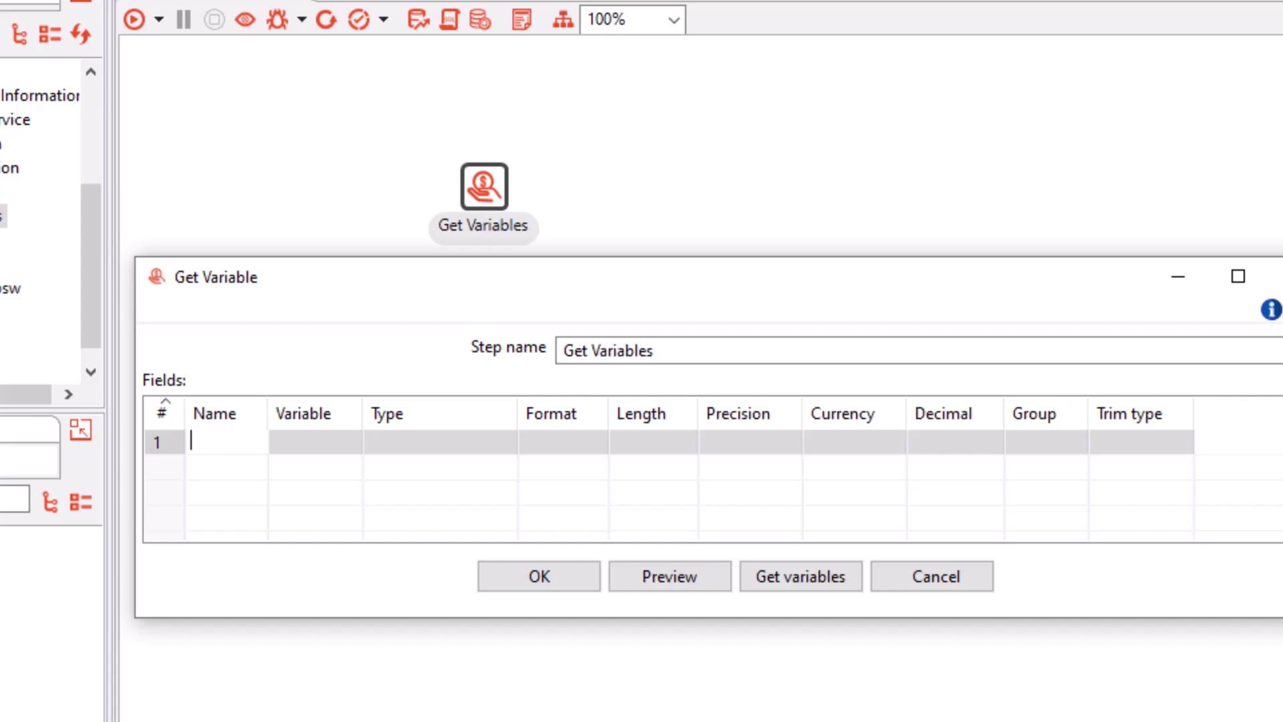
type("Project")
key("Tab")
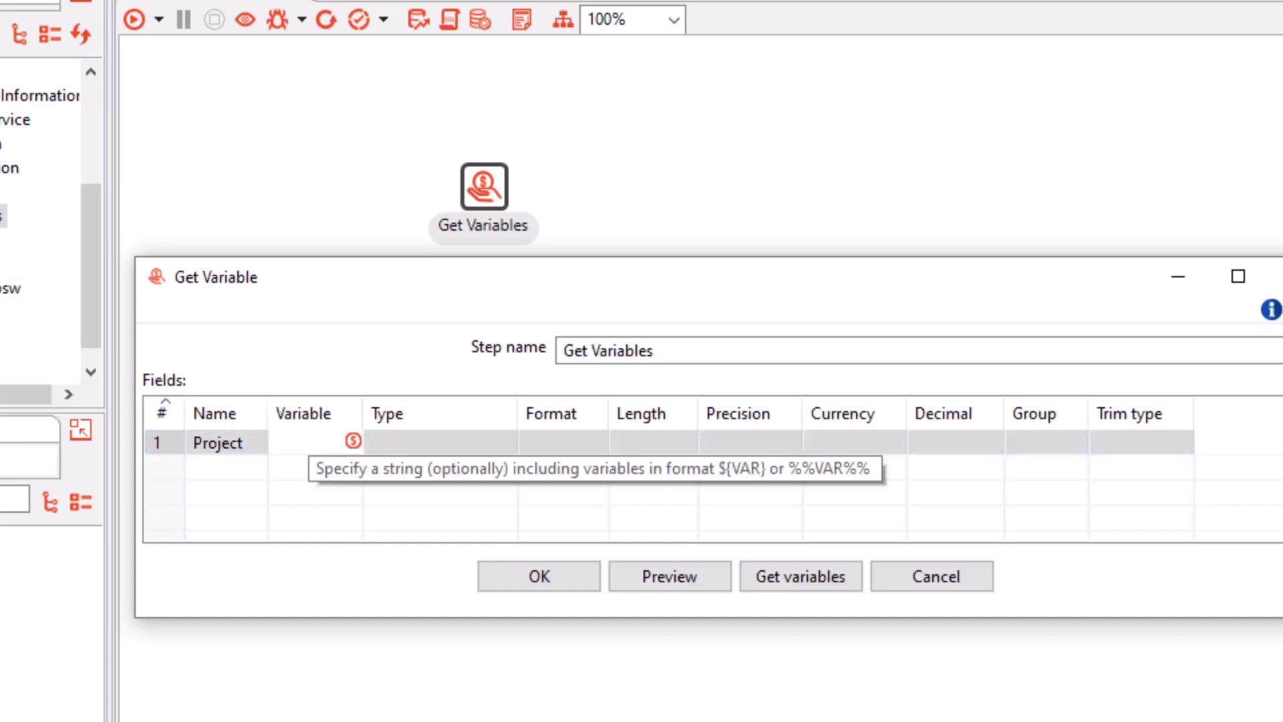
key("ctrl+space")
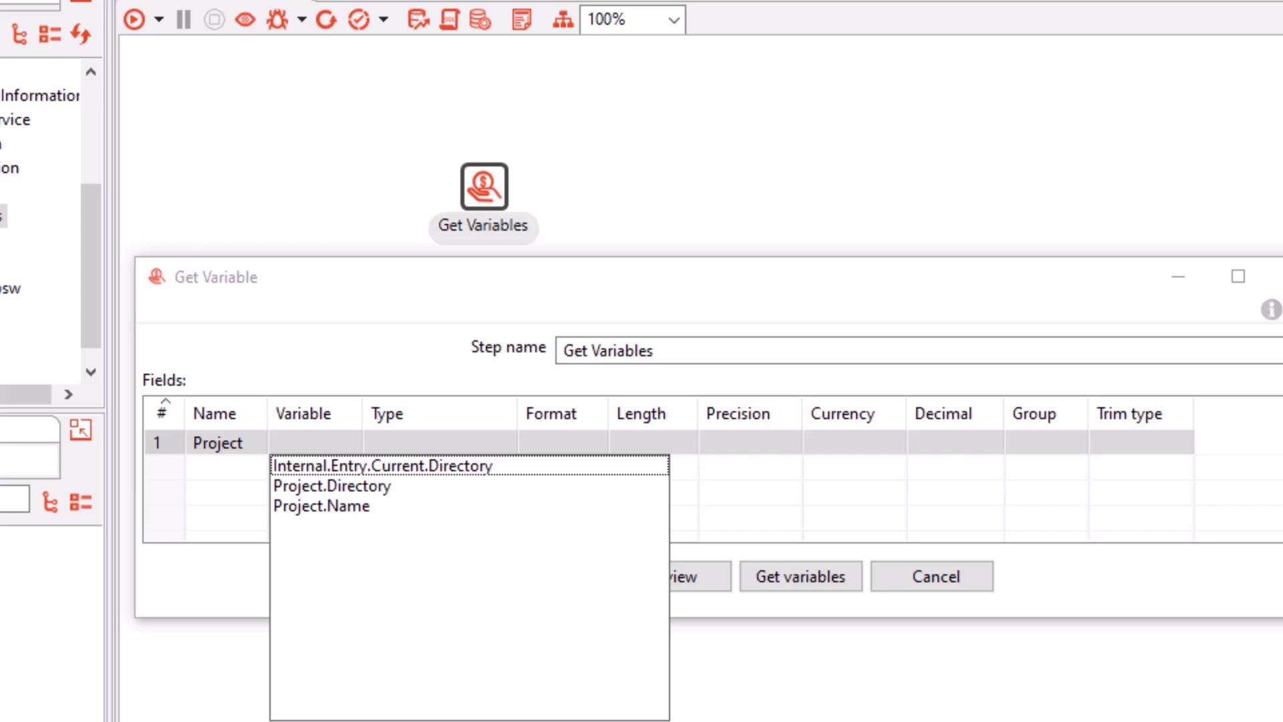
left_click(322, 506)
key("Return")
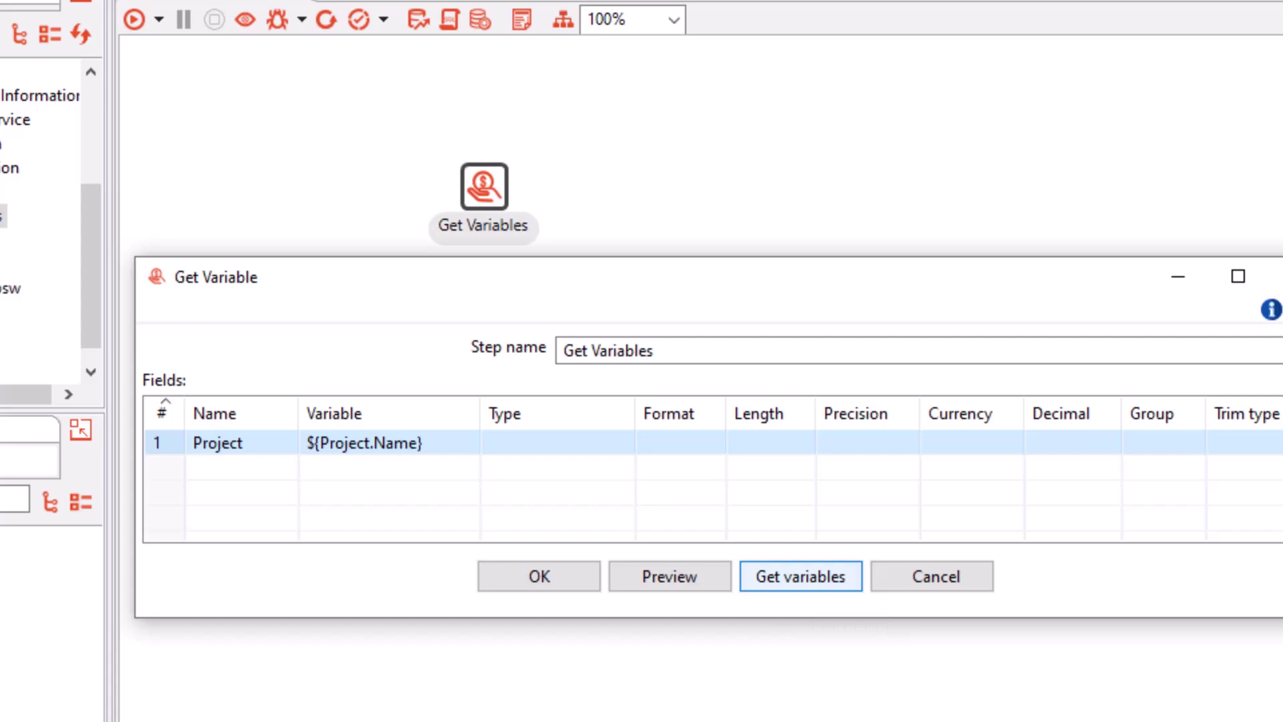
- Fill the fields table with all available variables and delete the Internal.Entry.Current.Directory and Project.Directory rows
left_click(800, 577)
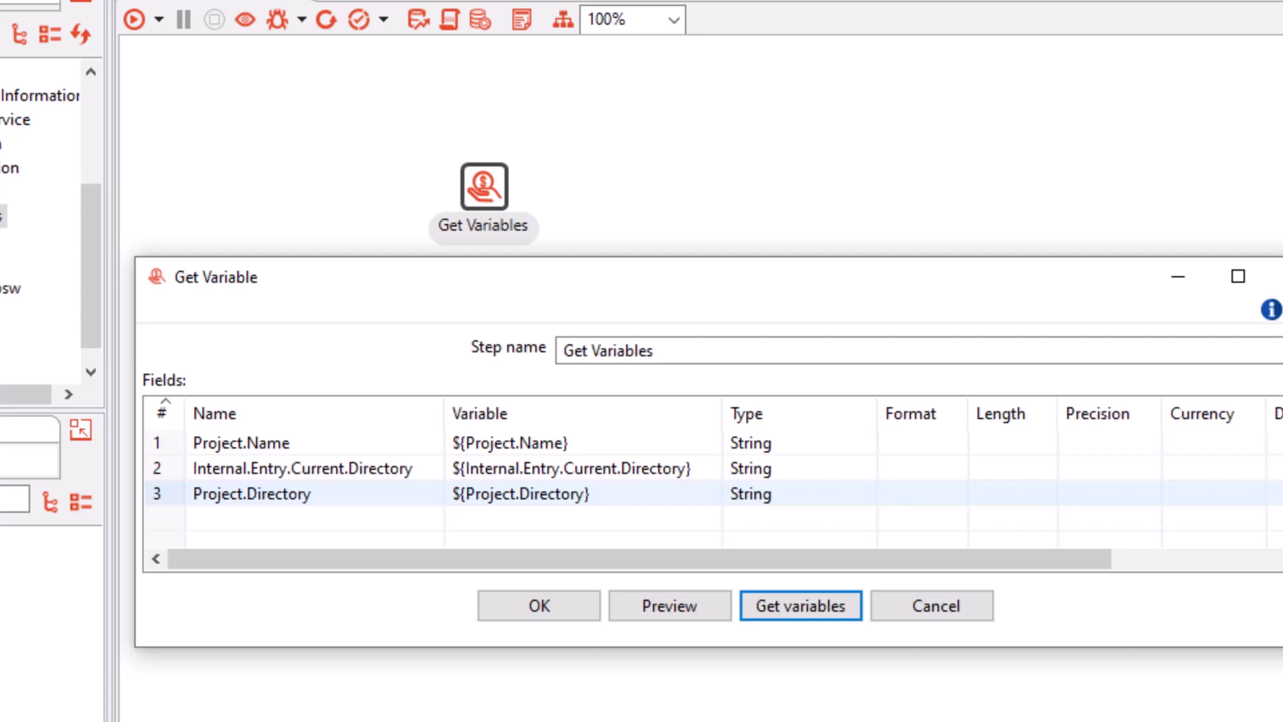
left_click(267, 518)
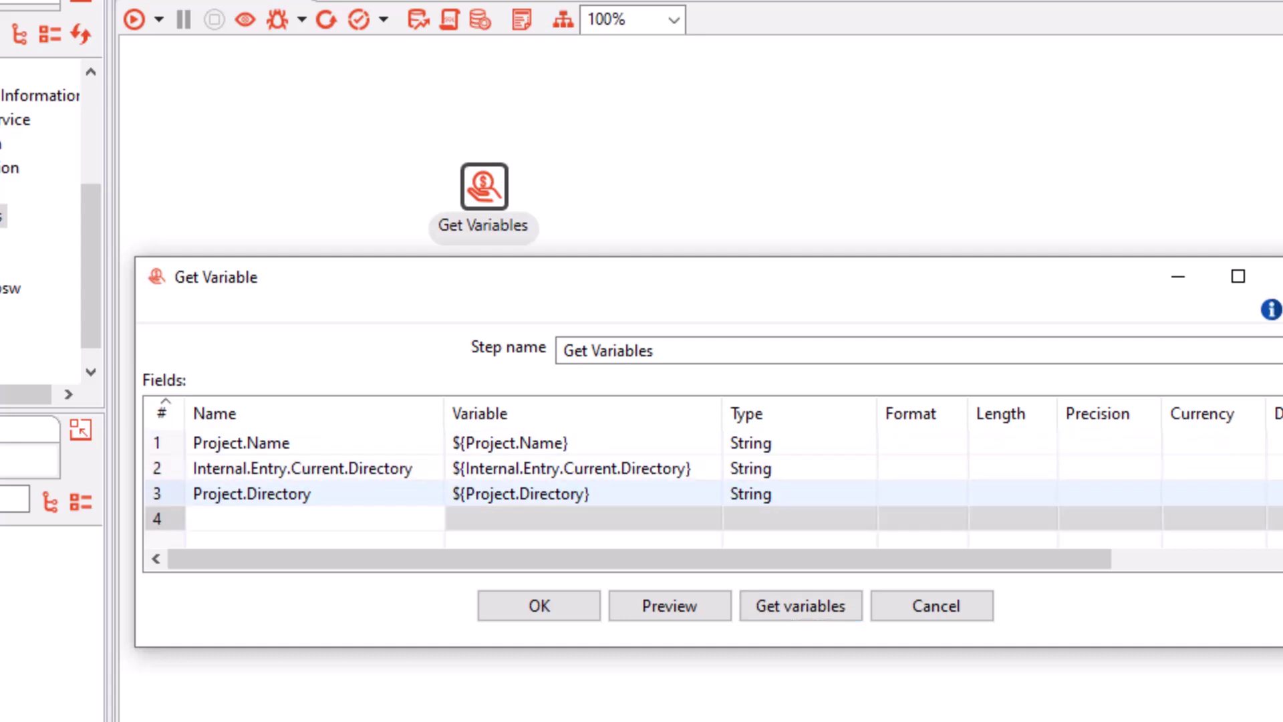
left_click(157, 493)
key("Delete")
left_click(157, 469)
key("Delete")
key("Delete")
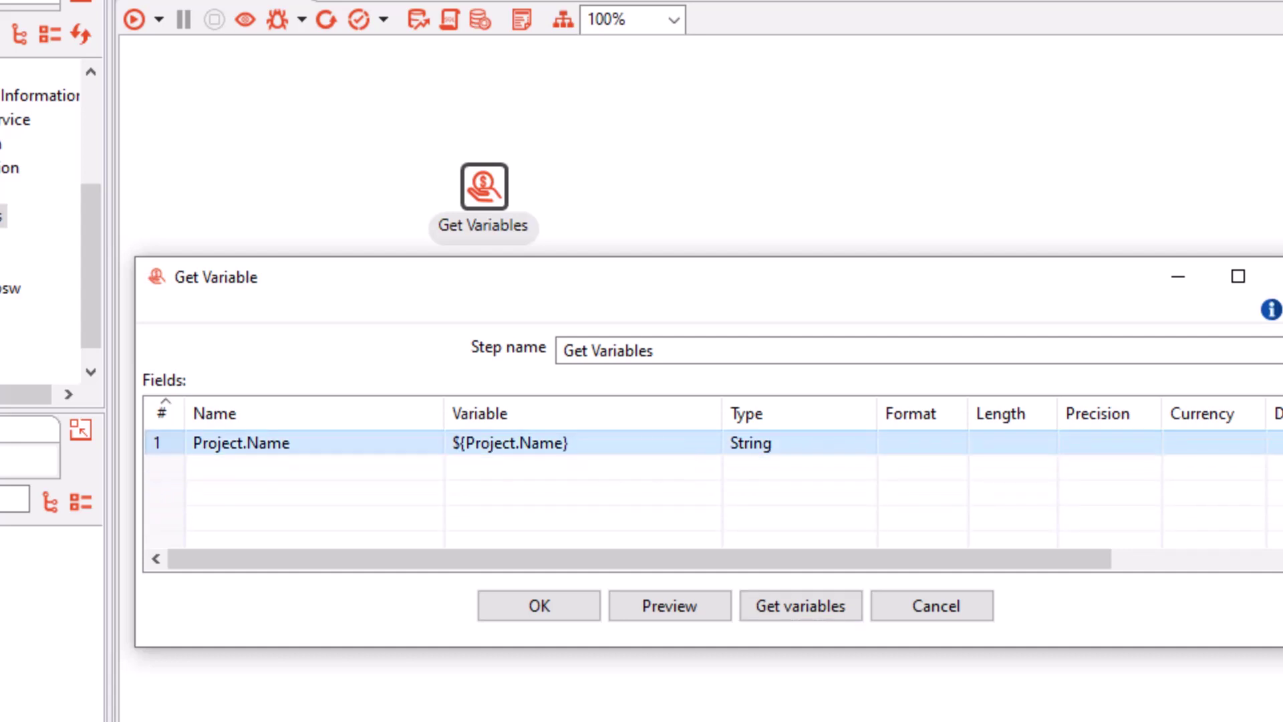
- Rename the remaining Project.Name field as Project Name, replacing the dot with a space
left_click(239, 441)
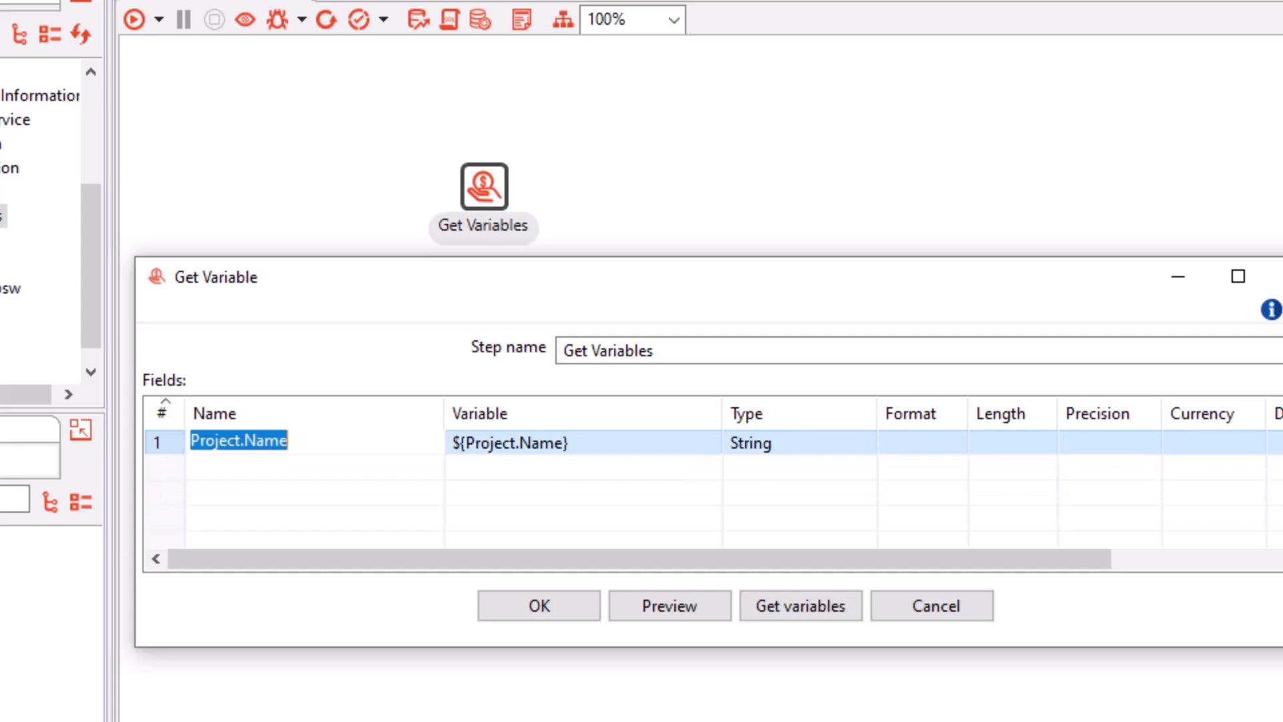
left_click(244, 441)
key("BackSpace")
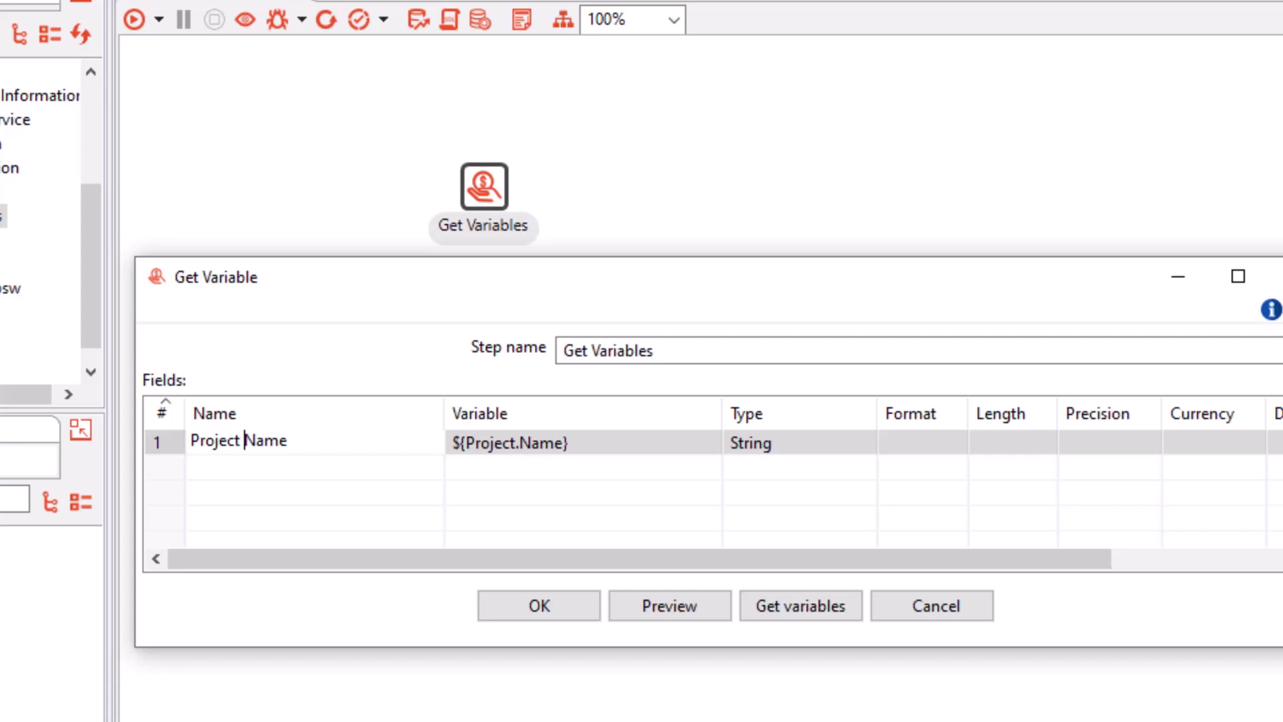
key("Return")
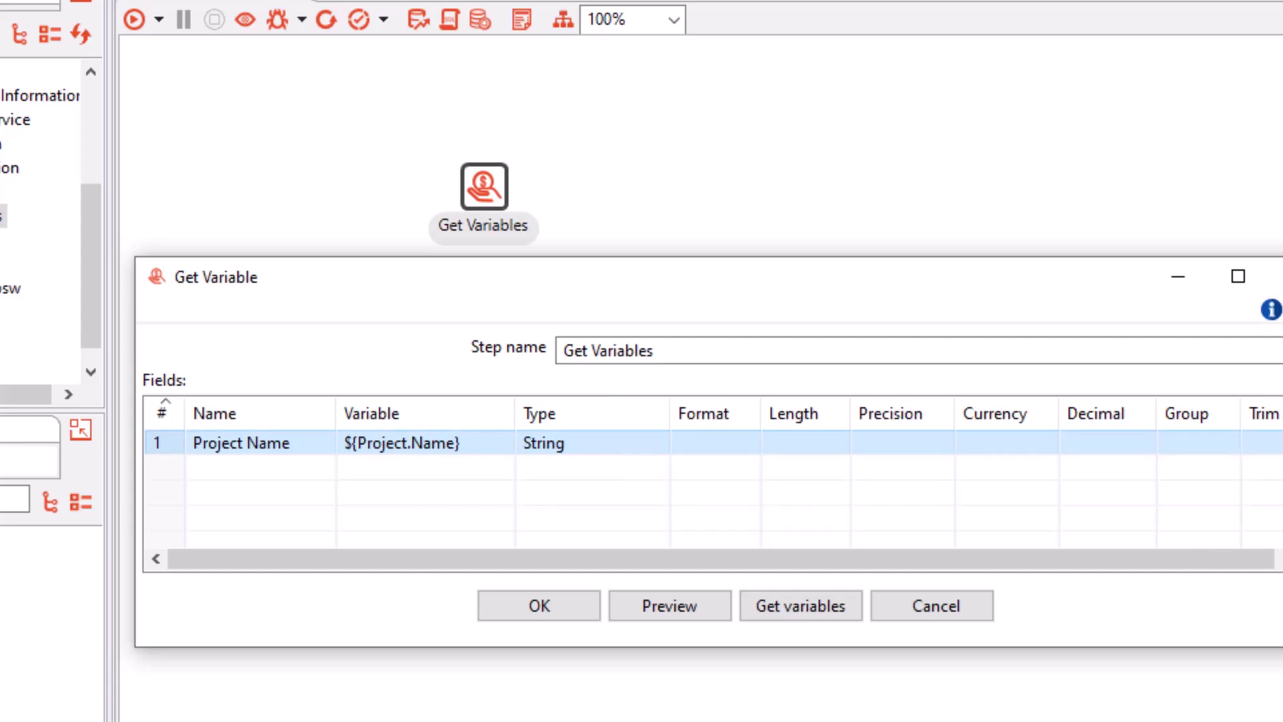
- Review the data types for the Project Name field, choose String, and view the formats offered
left_click(544, 443)
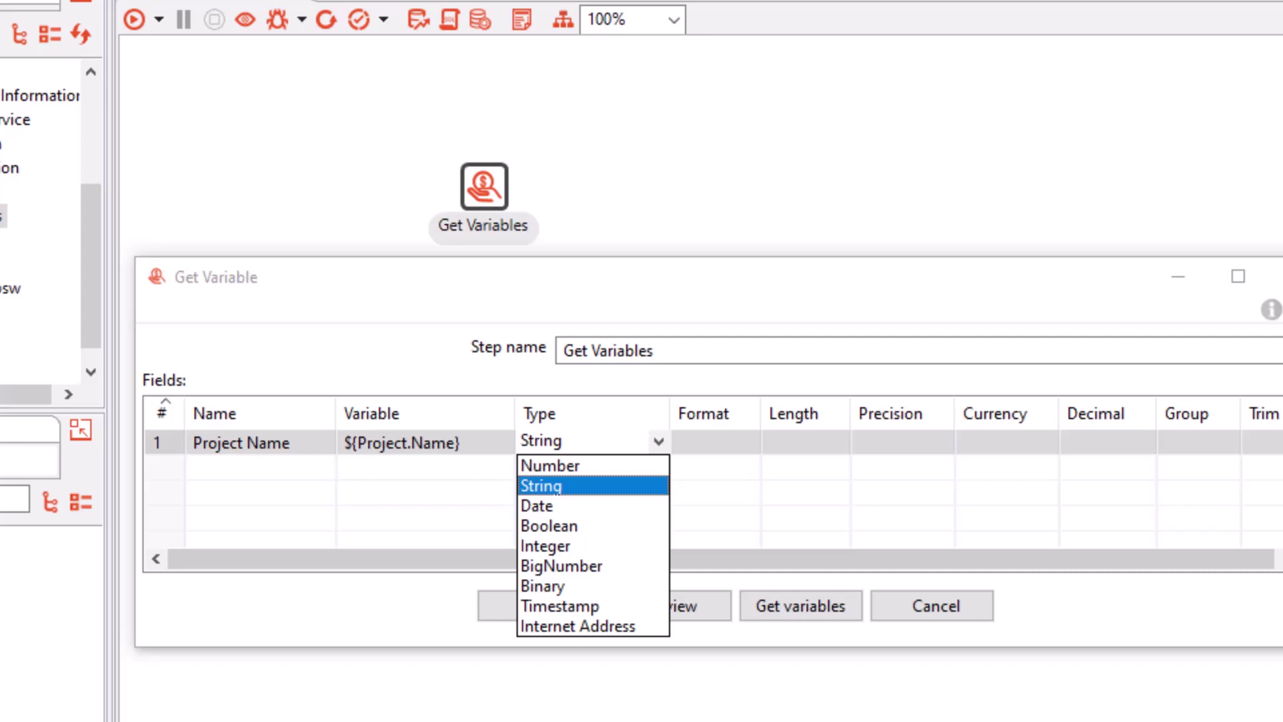
left_click(557, 490)
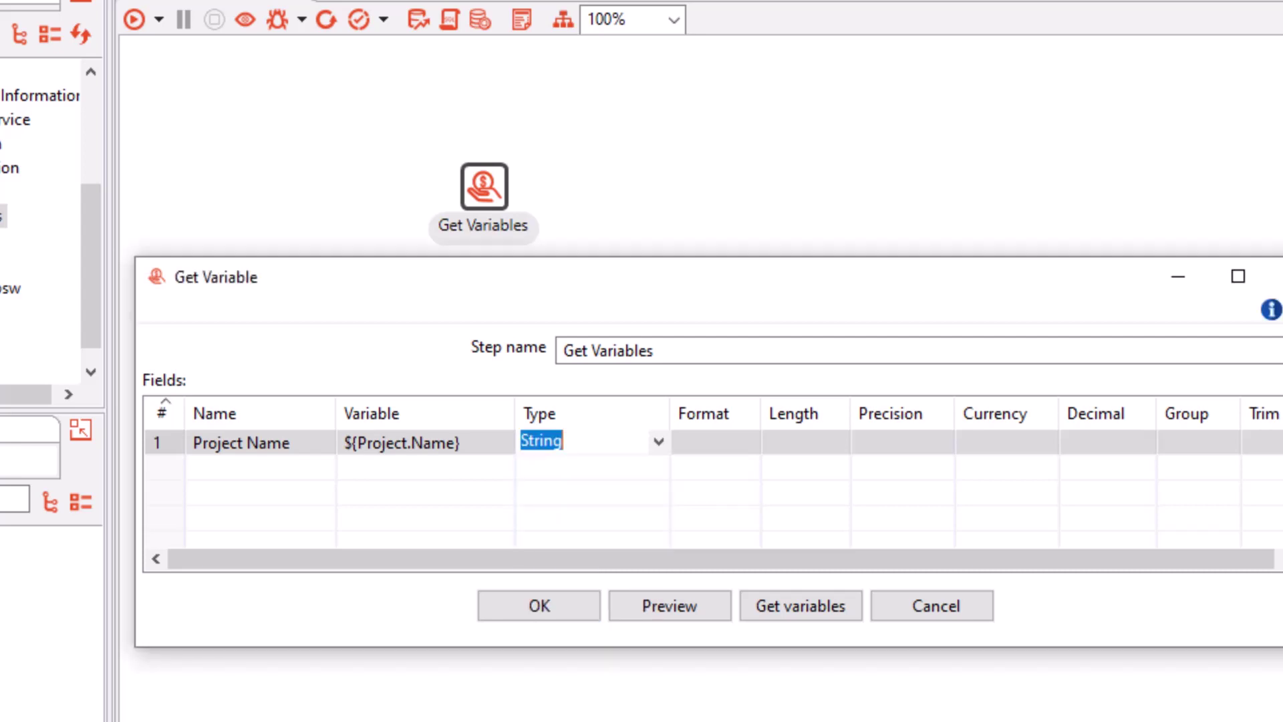
left_click(715, 442)
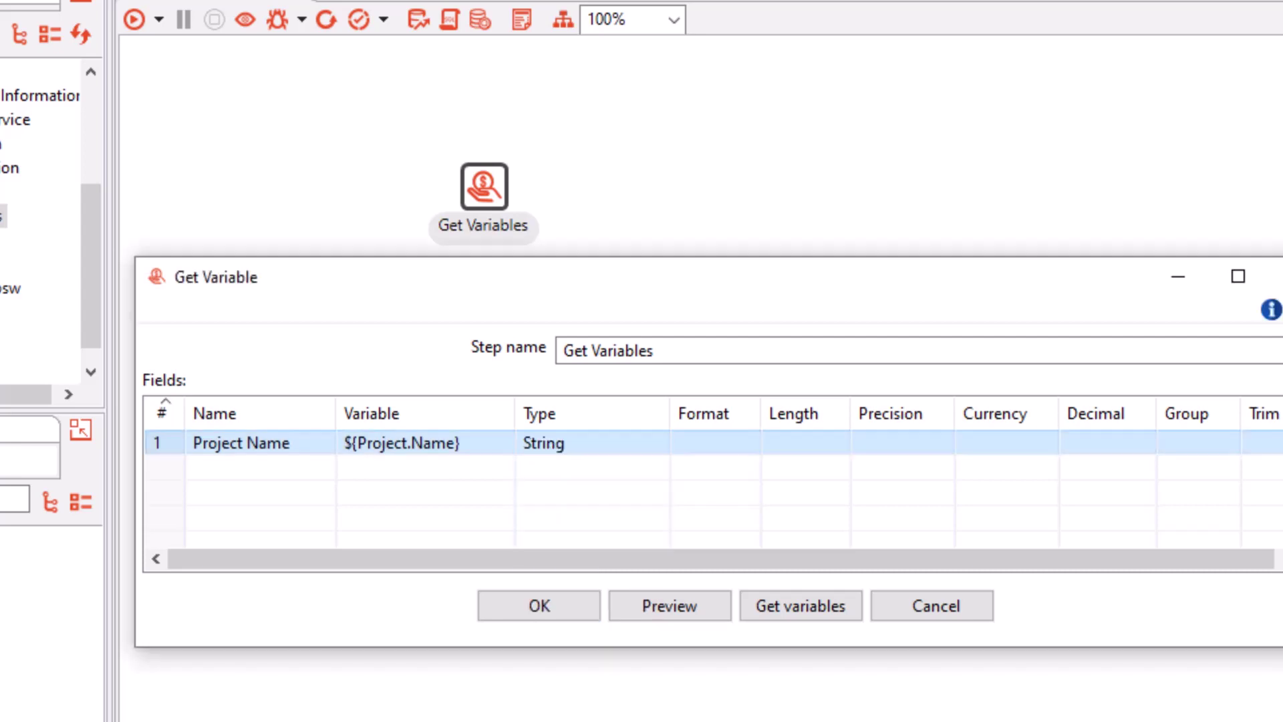
left_click(750, 442)
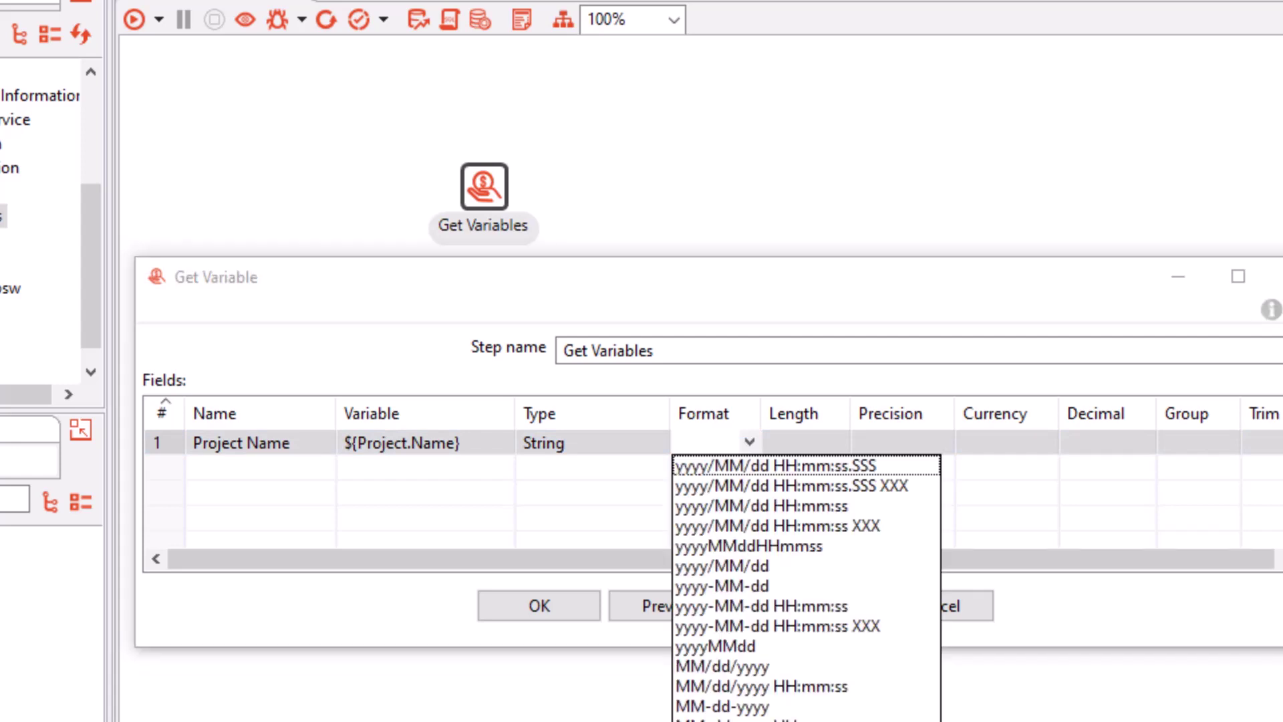
- Switch the field's type to Number to examine its number formats, and set the type back to String
left_click(579, 441)
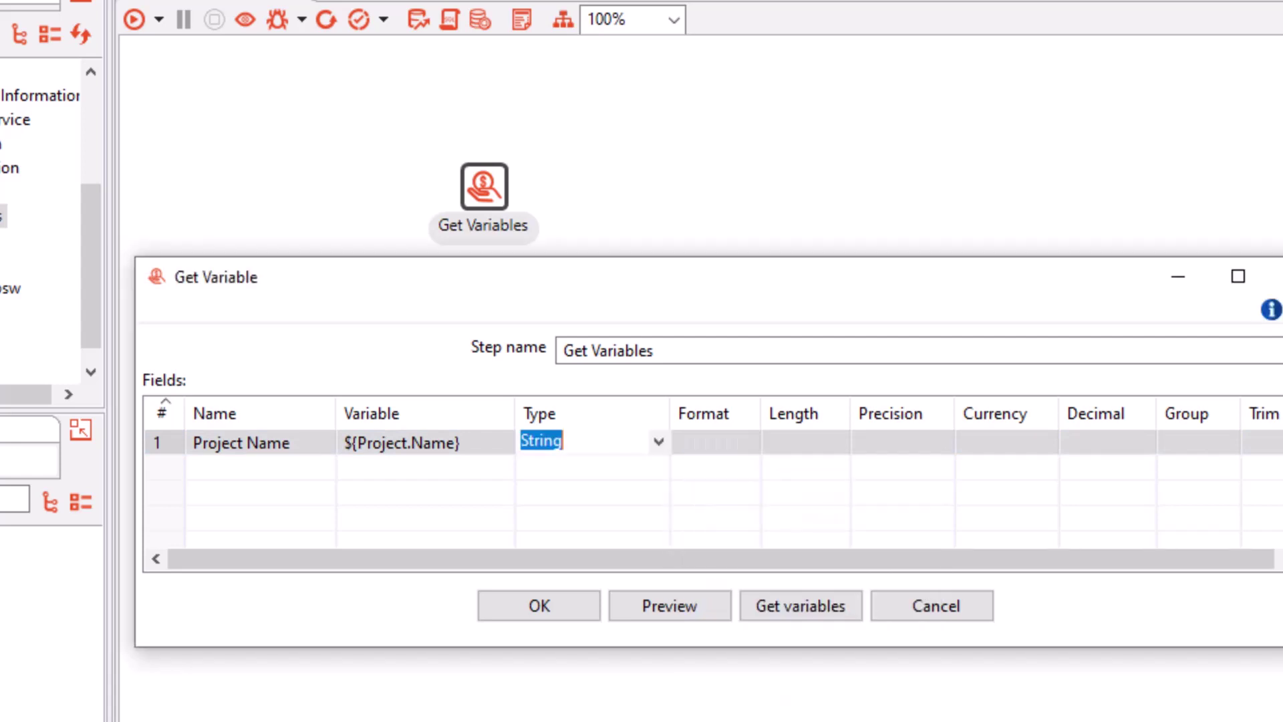
left_click(659, 442)
left_click(550, 465)
left_click(750, 442)
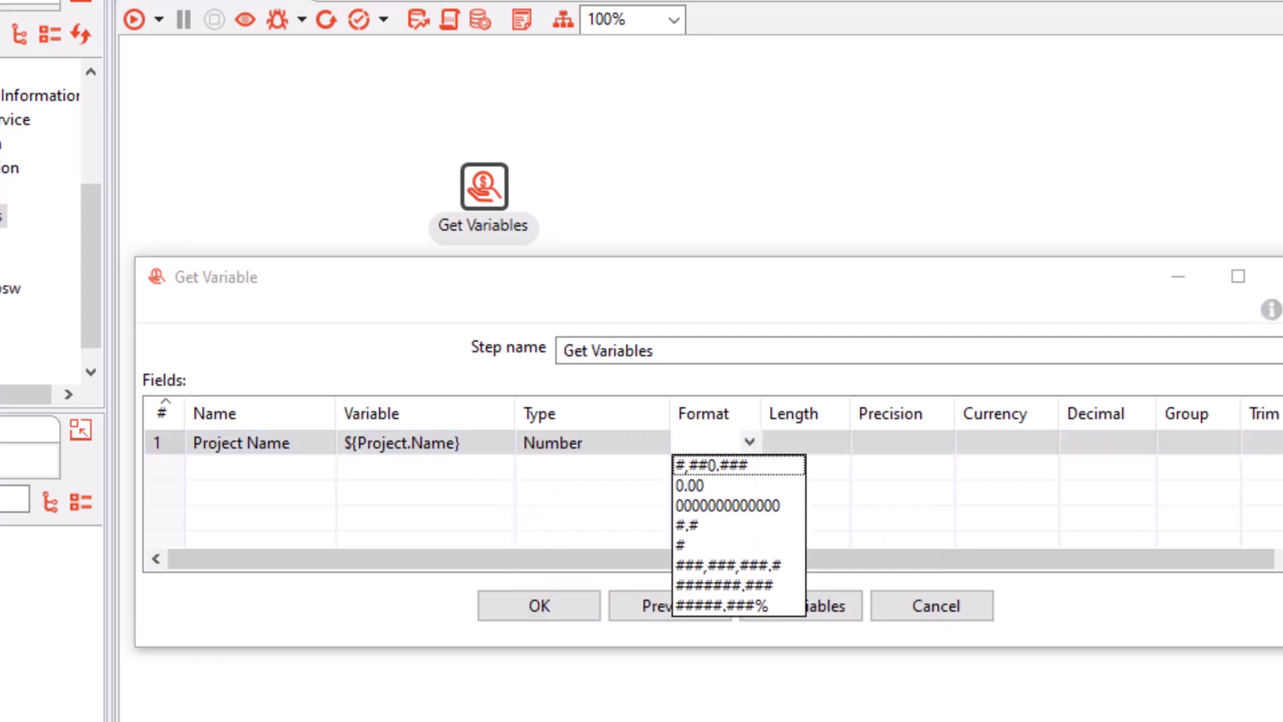
left_click(659, 441)
left_click(542, 486)
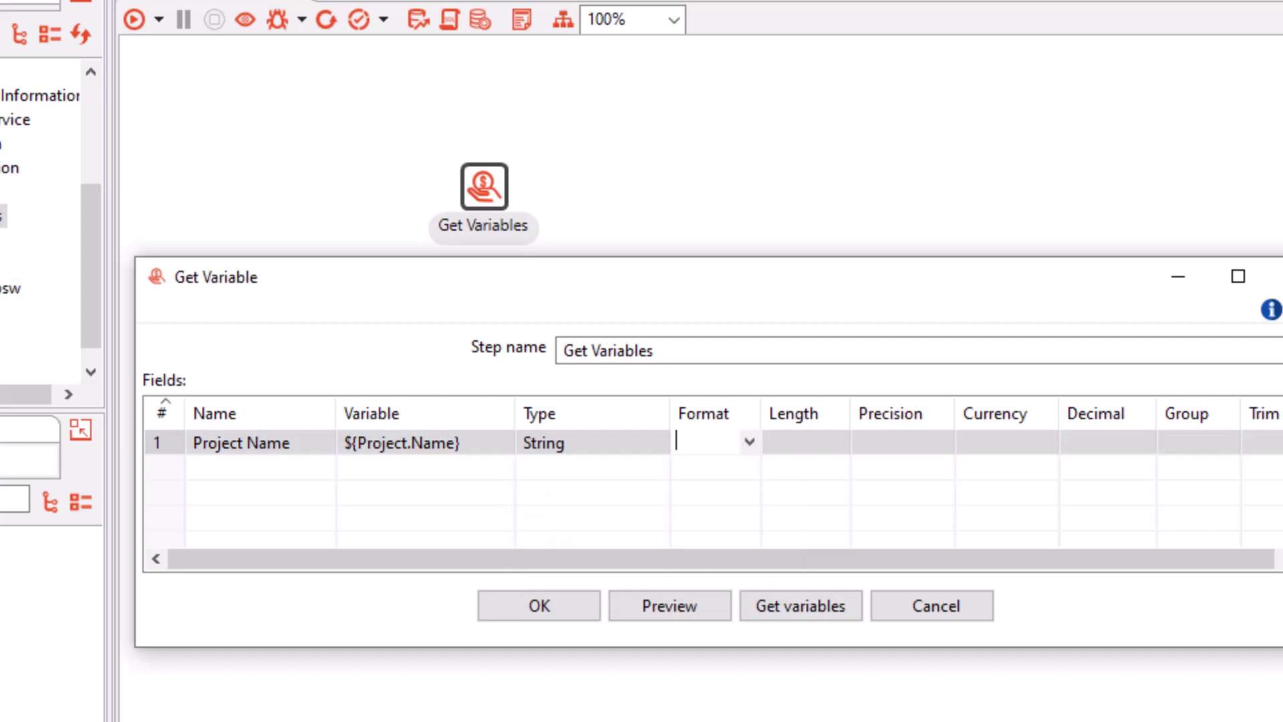
left_click(750, 442)
- Set the Project Name field's length to 100
left_click(805, 442)
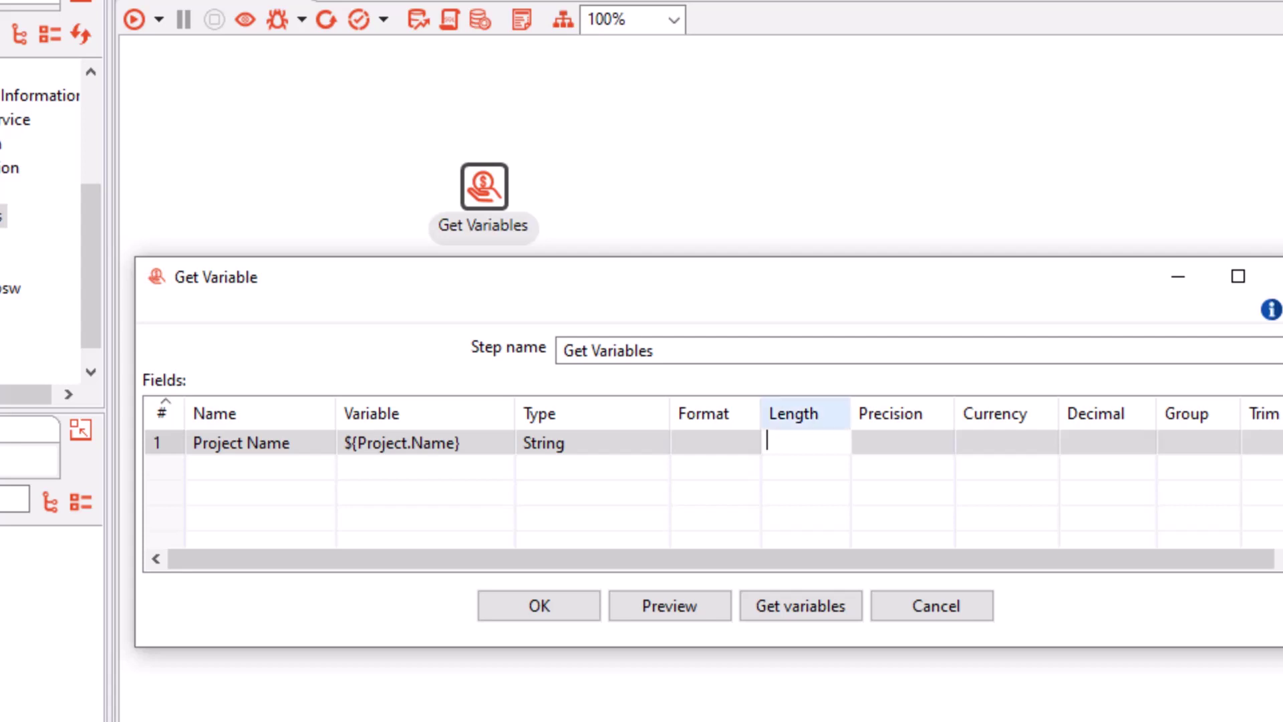
type("100")
key("Tab")
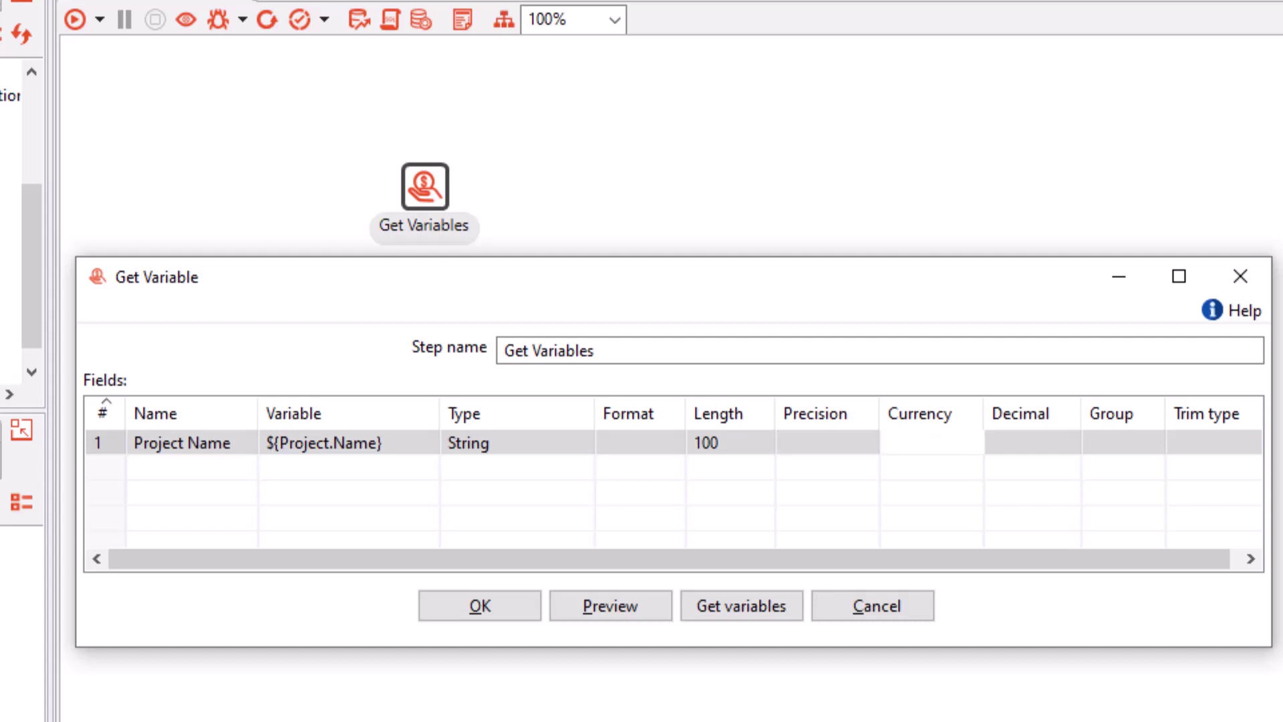
- Try the sample amounts $10,00.00 and E5.000,00 as the Project Name field's currency value
type("$10,00.00")
key("ctrl+a")
type("E5.000,00")
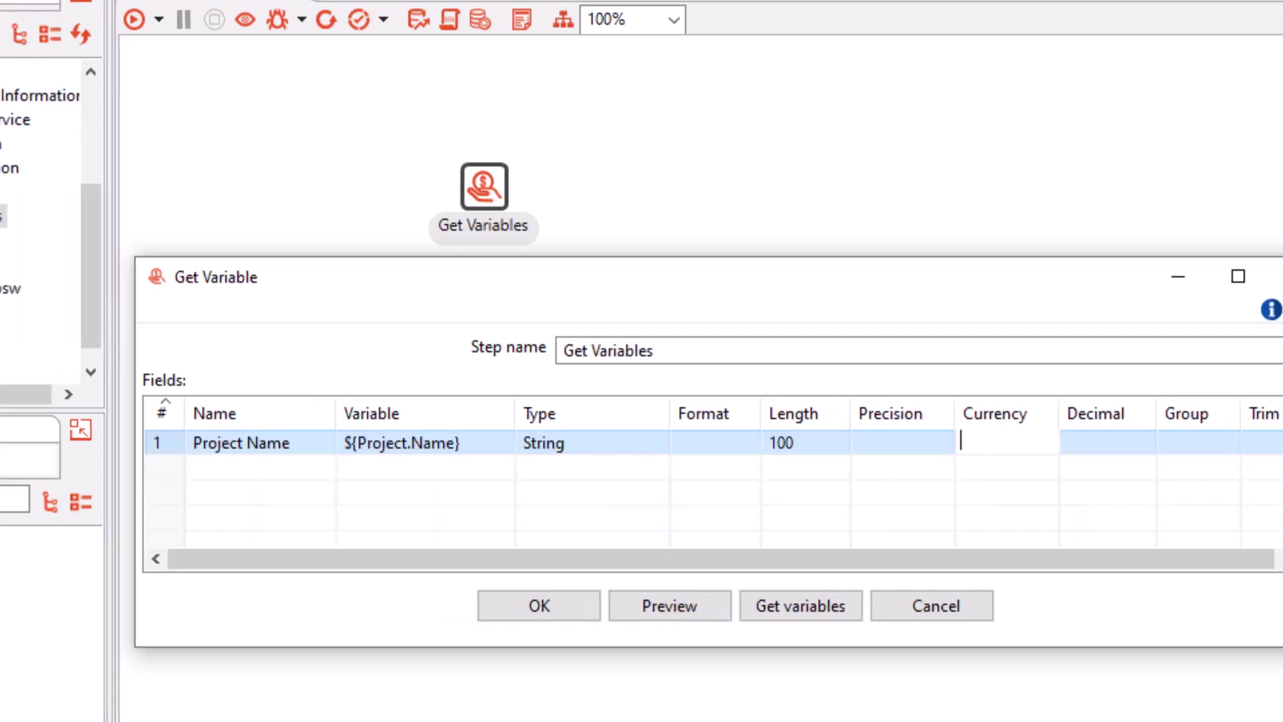
- Look through the field's decimal and grouping settings and open its trim type options
left_click(1106, 442)
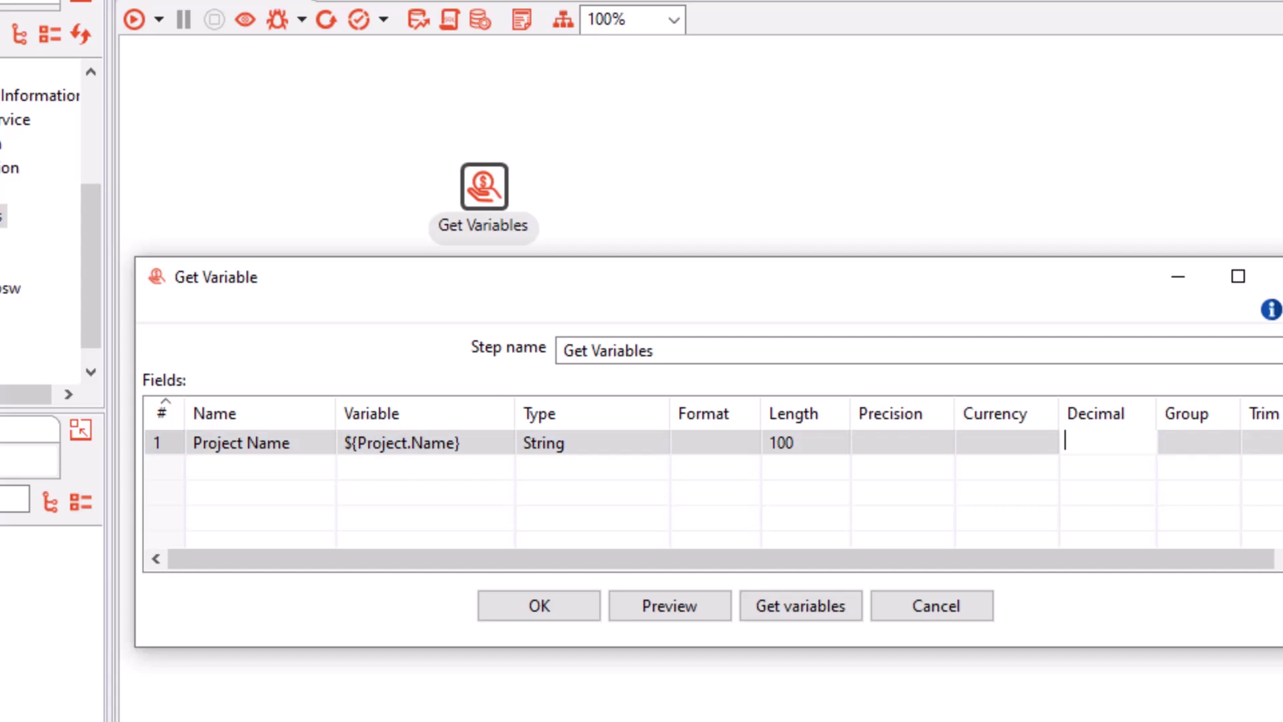
left_click(1196, 441)
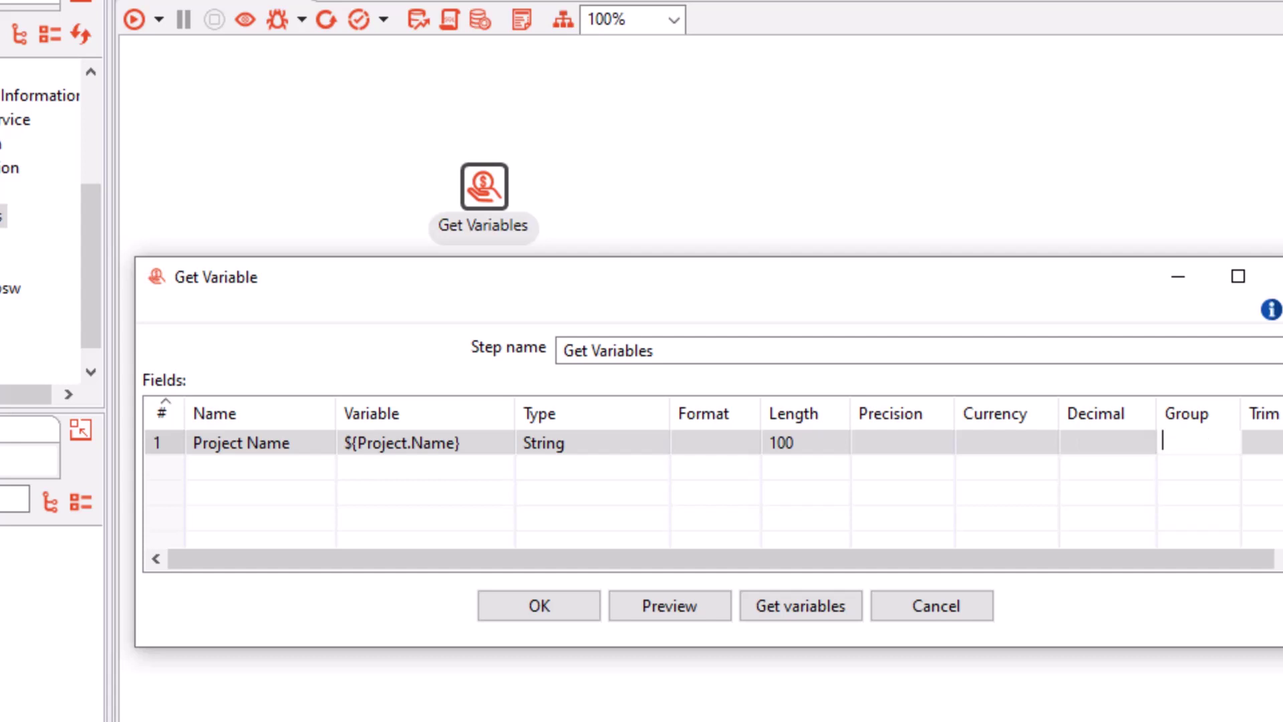
left_click(1263, 443)
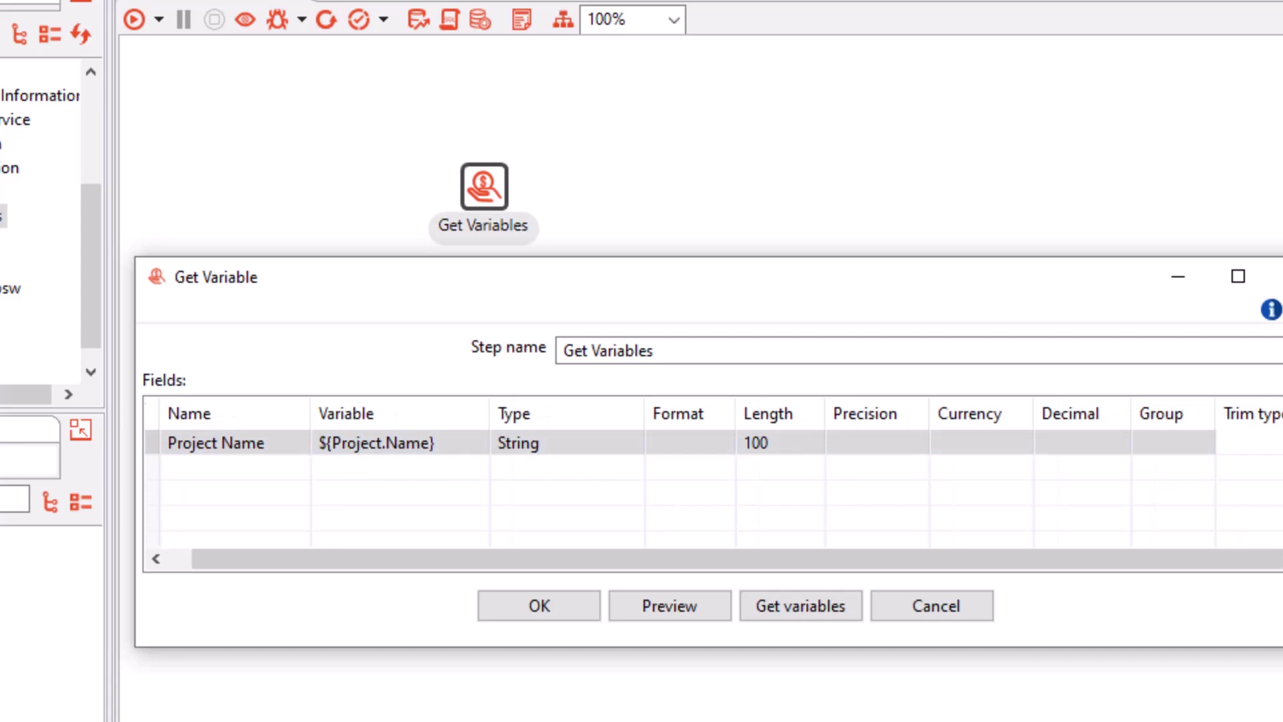
key("alt+Down")
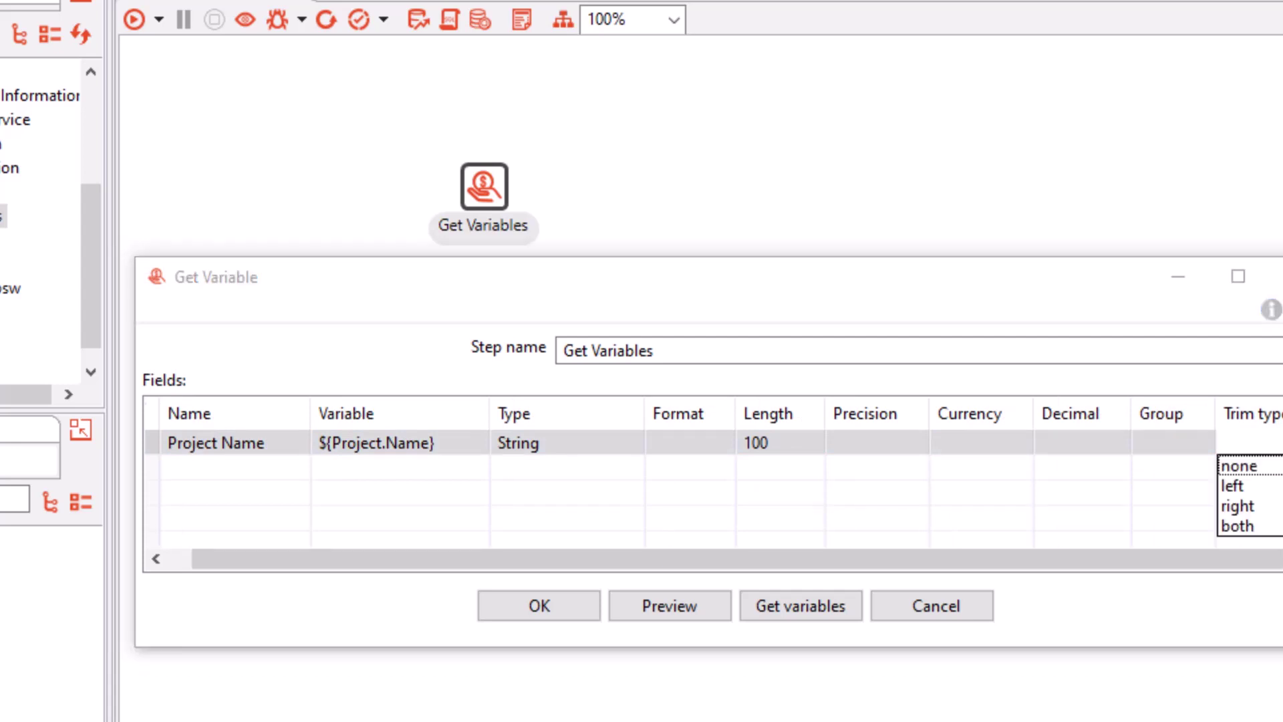